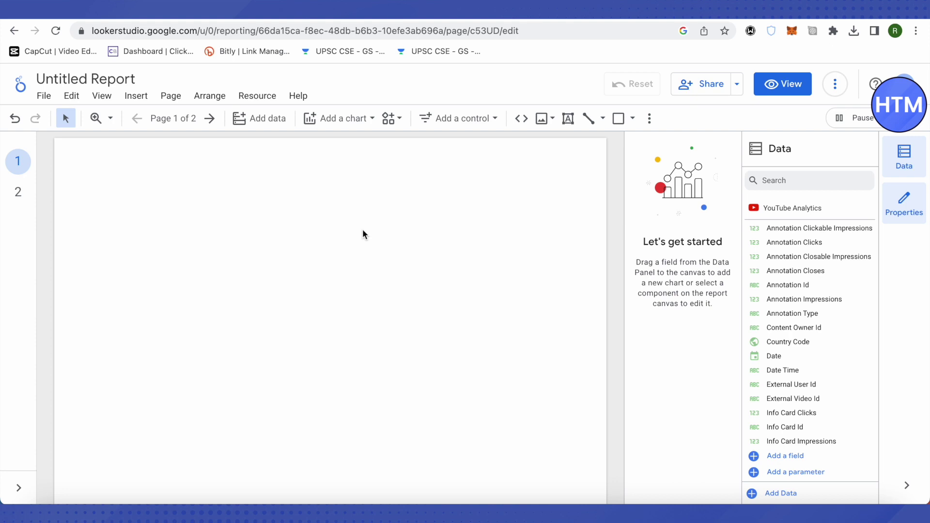
# Step: Browse the catalogue of data connectors, then close the add-data panel without adding one
pyautogui.click(253, 127)
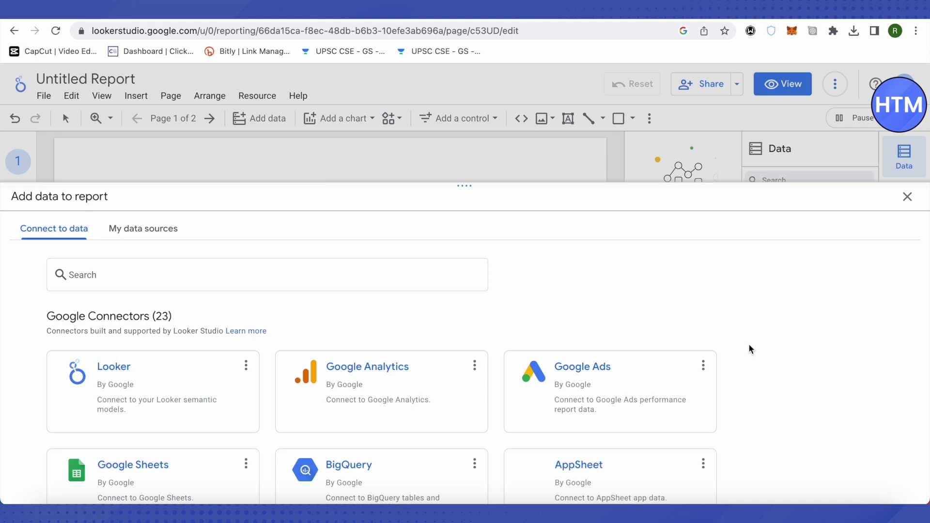
pyautogui.scroll(-3, 749, 349)
pyautogui.scroll(2, 749, 349)
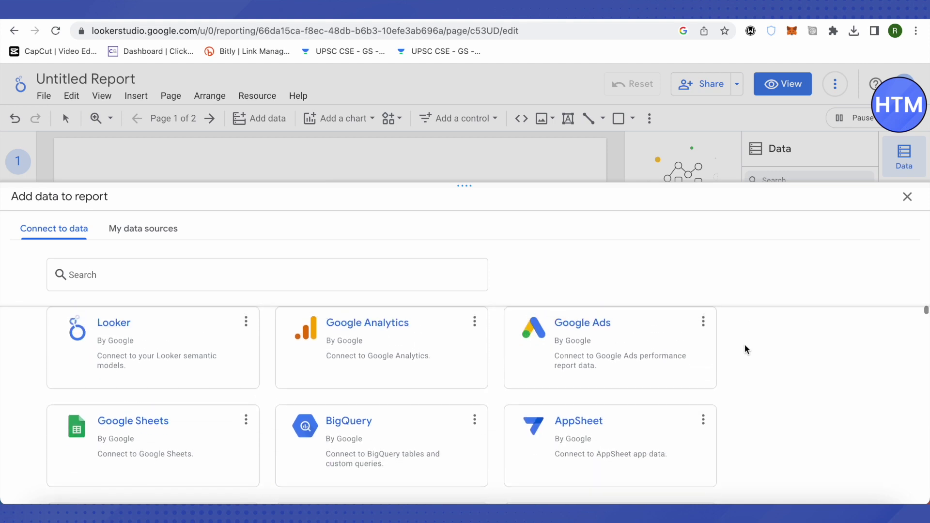
pyautogui.scroll(1, 745, 345)
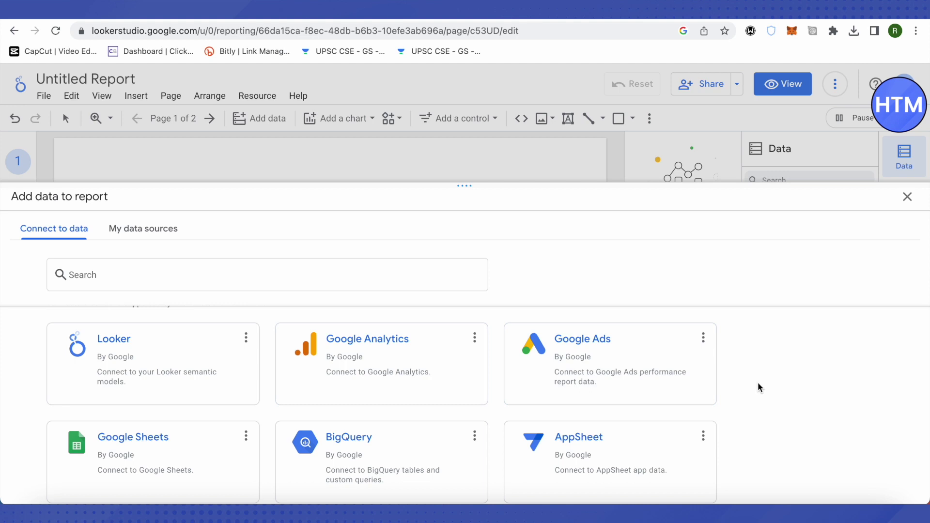
pyautogui.scroll(-5, 759, 387)
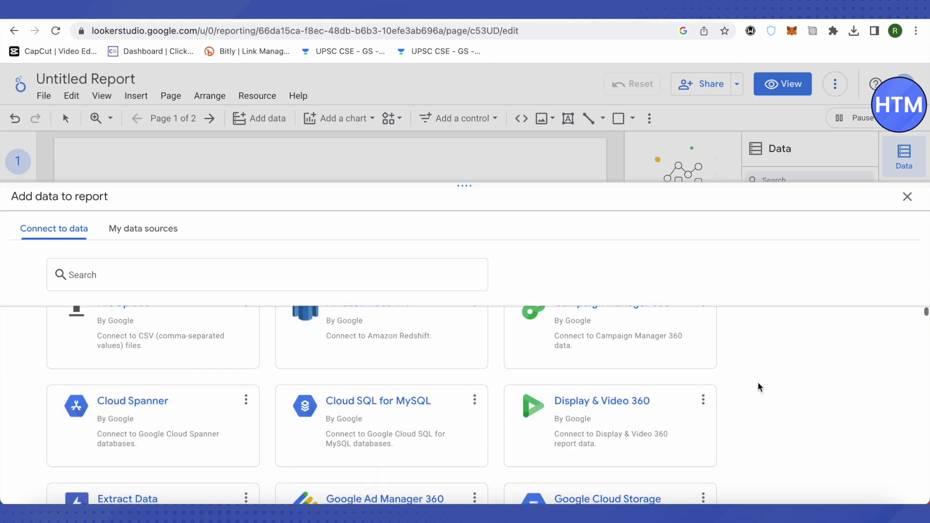
pyautogui.scroll(-5, 759, 387)
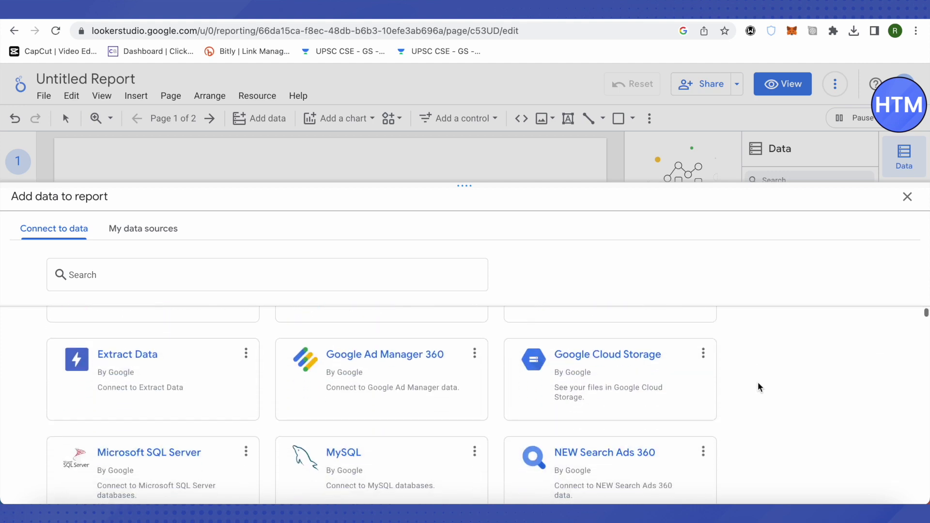
pyautogui.scroll(-4, 758, 382)
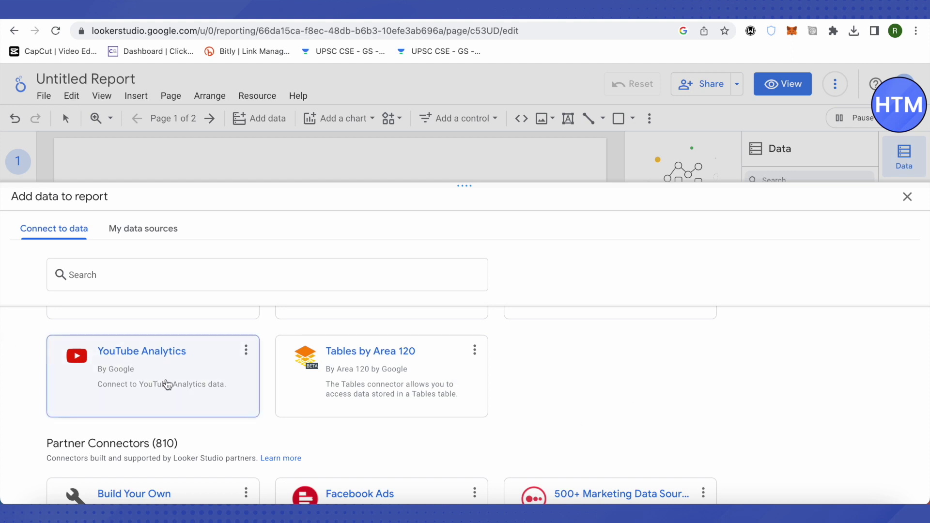
pyautogui.scroll(5, 164, 384)
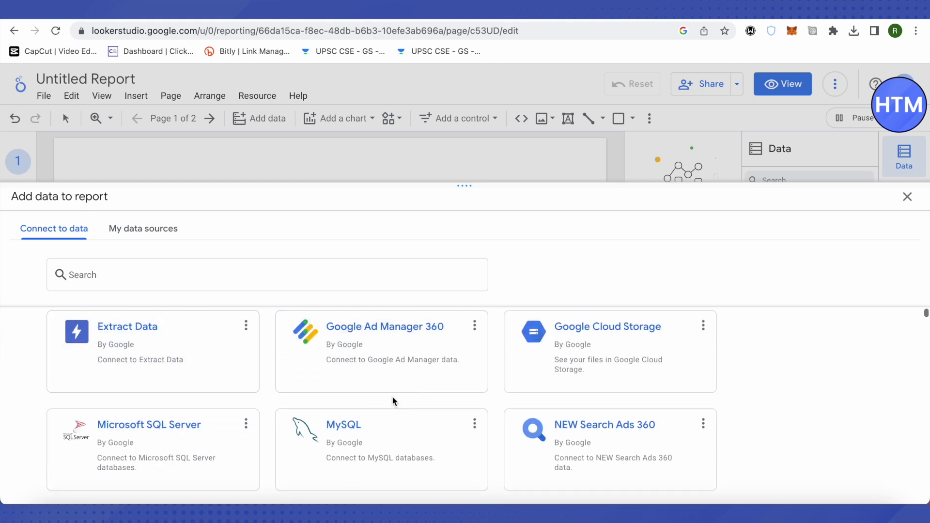
pyautogui.scroll(3, 428, 401)
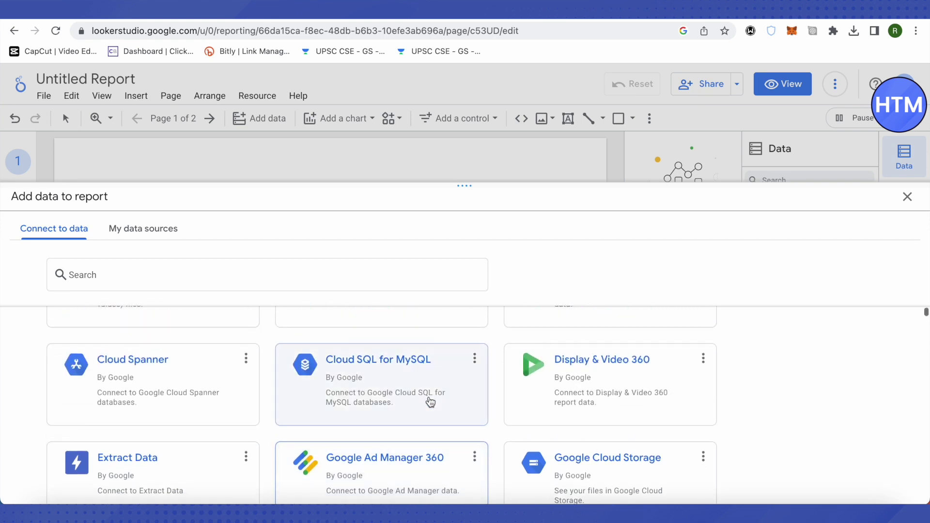
pyautogui.scroll(1, 429, 403)
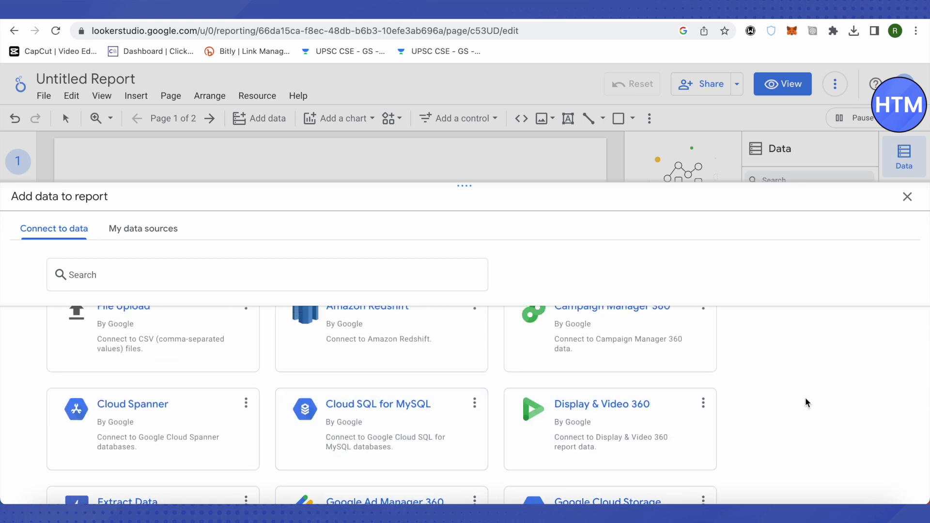
pyautogui.scroll(-10, 794, 397)
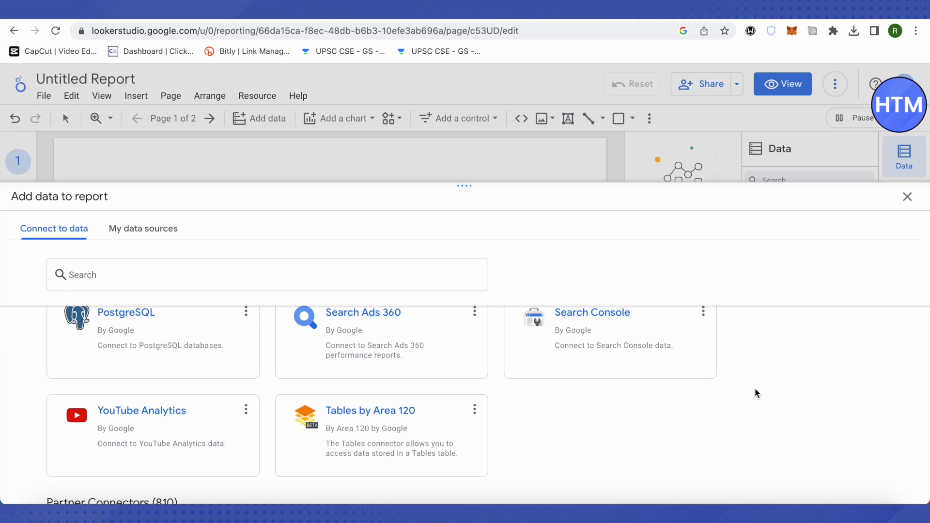
pyautogui.scroll(10, 755, 393)
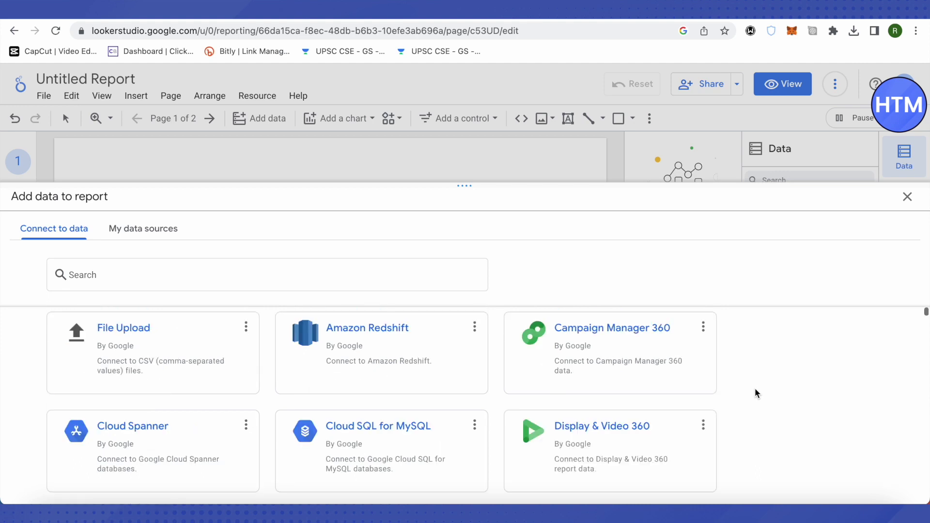
pyautogui.click(908, 196)
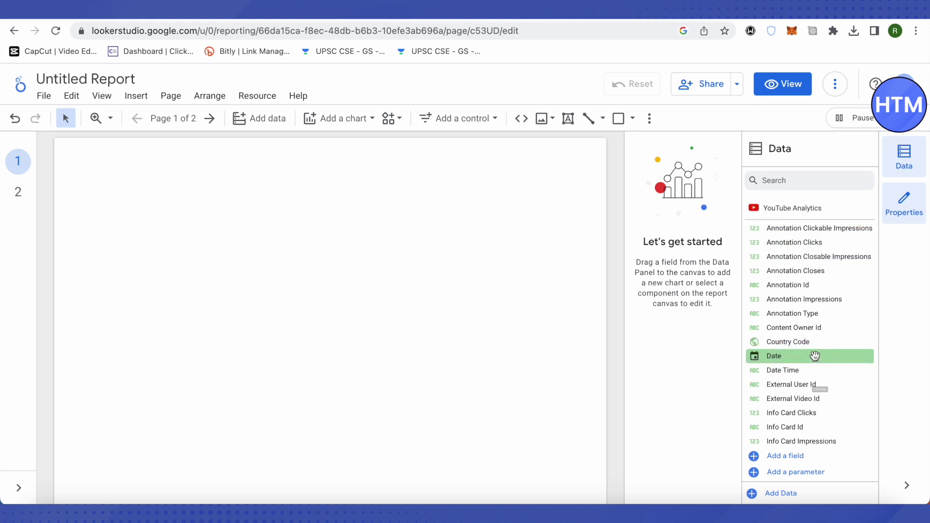
pyautogui.scroll(-2, 819, 357)
pyautogui.scroll(-3, 819, 357)
pyautogui.scroll(5, 815, 353)
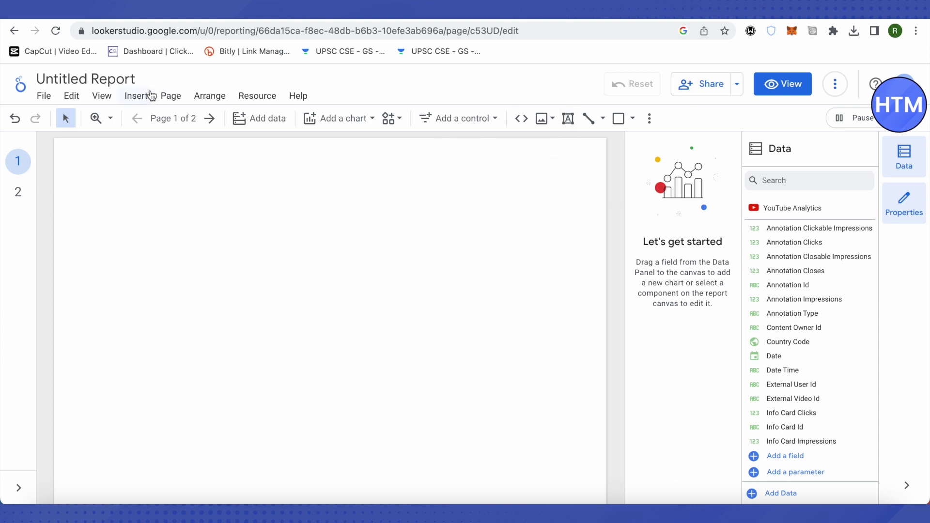
# Step: Insert a text box at the page's top-left and paste the title YOUTUBE REPORT
pyautogui.click(136, 97)
pyautogui.scroll(-6, 154, 274)
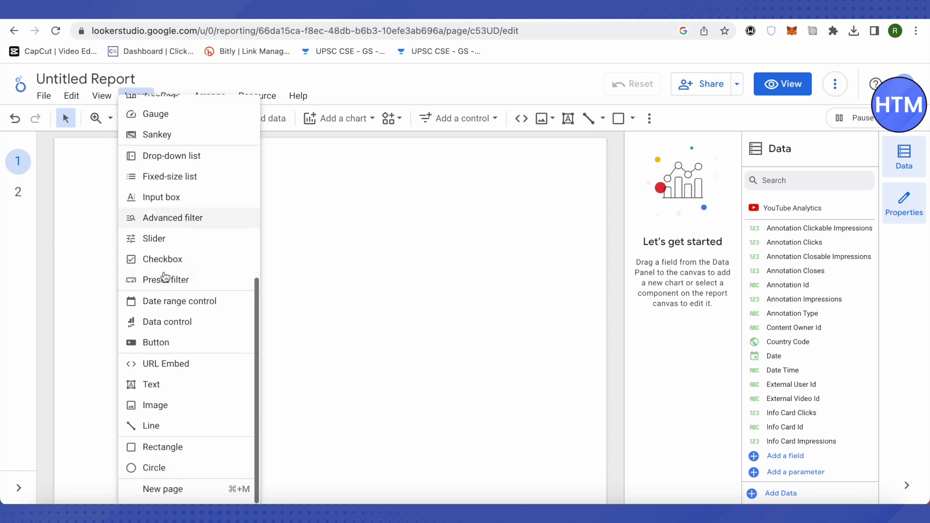
pyautogui.click(168, 388)
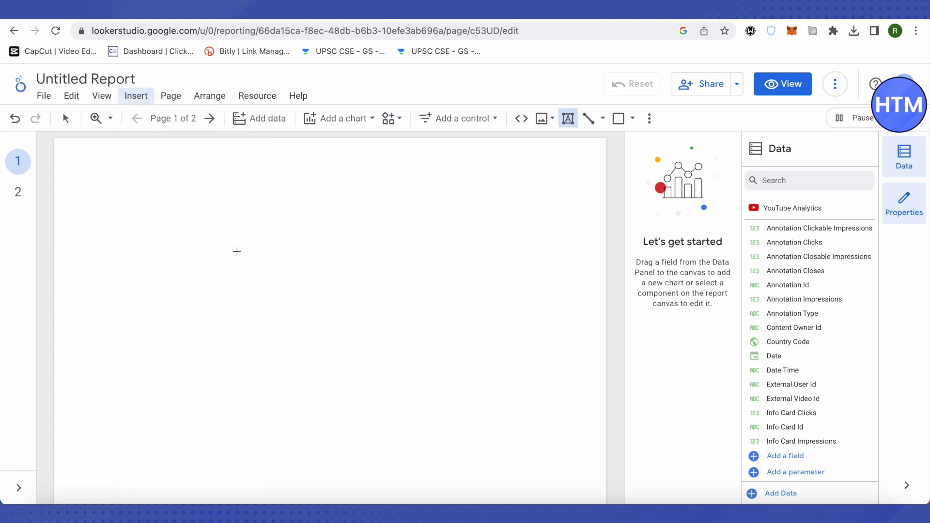
pyautogui.click(95, 157)
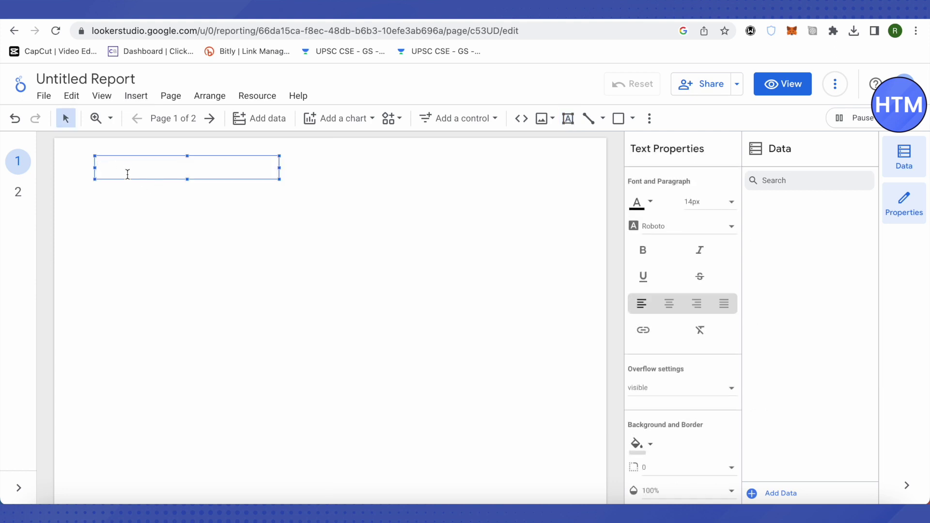
pyautogui.write('YOUTUBE REPORT')
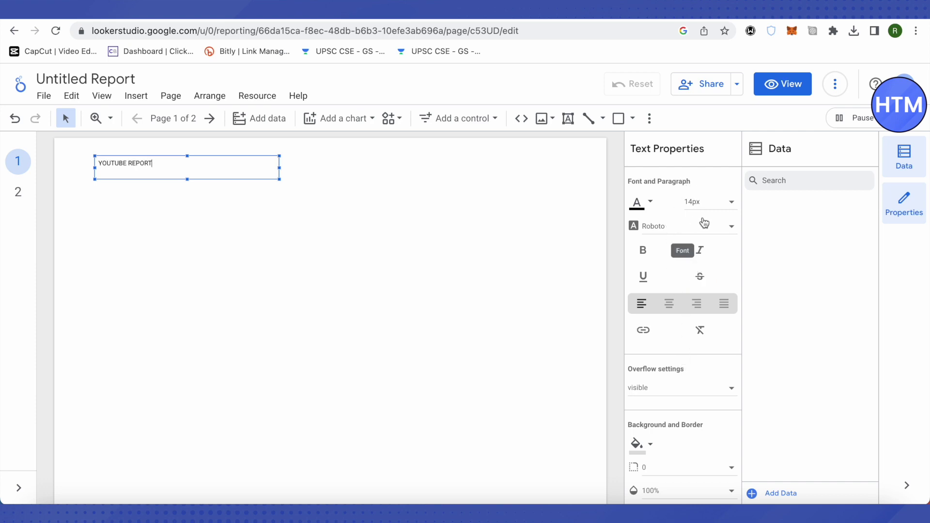
# Step: Style the YOUTUBE REPORT title in red, 48px, Syncopate font
pyautogui.click(652, 204)
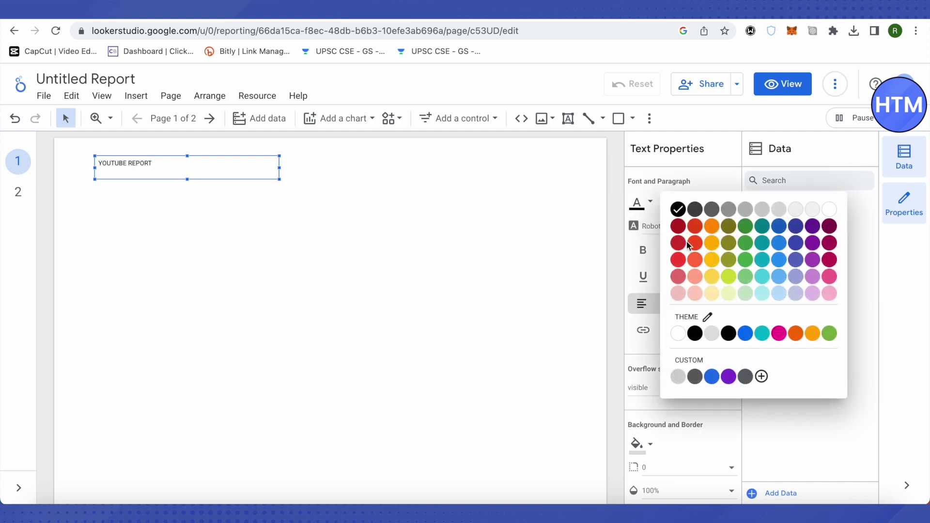
pyautogui.click(677, 245)
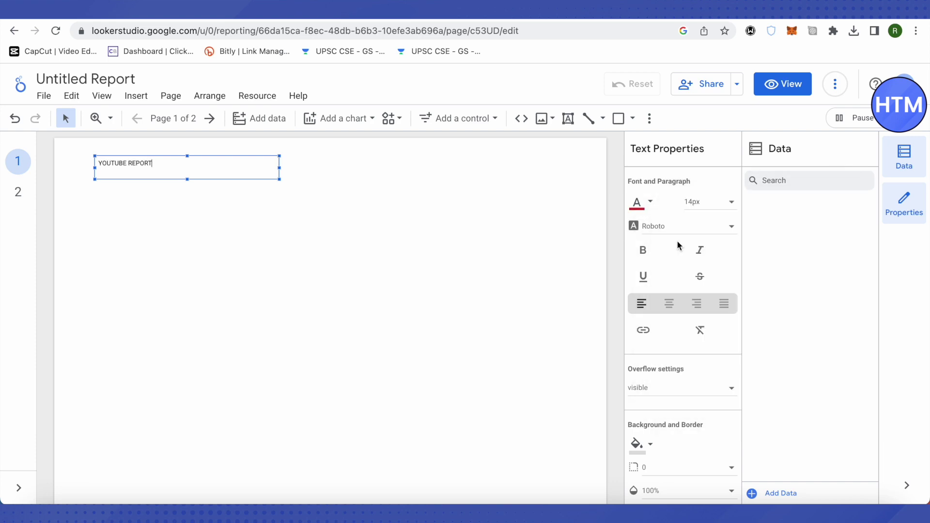
pyautogui.click(717, 202)
pyautogui.scroll(-5, 712, 265)
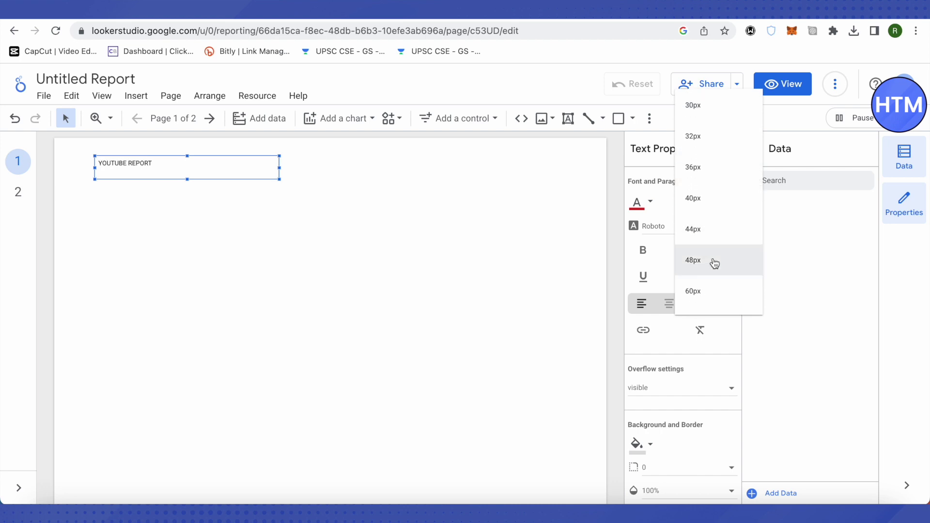
pyautogui.click(712, 264)
pyautogui.click(654, 225)
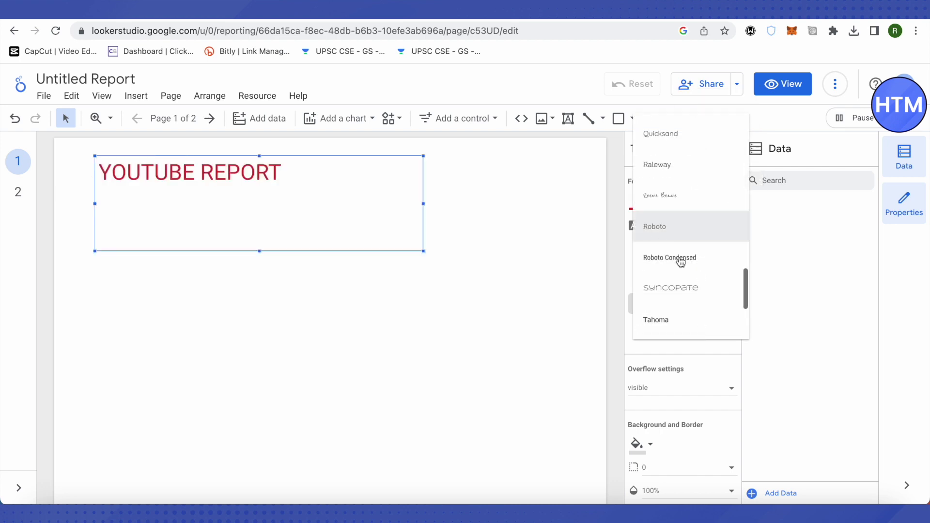
pyautogui.click(679, 289)
pyautogui.click(588, 132)
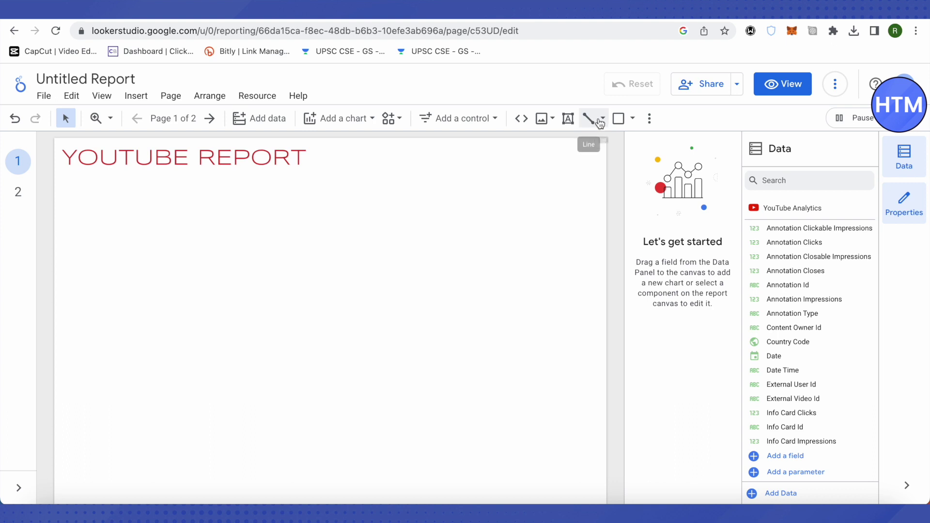
pyautogui.click(603, 118)
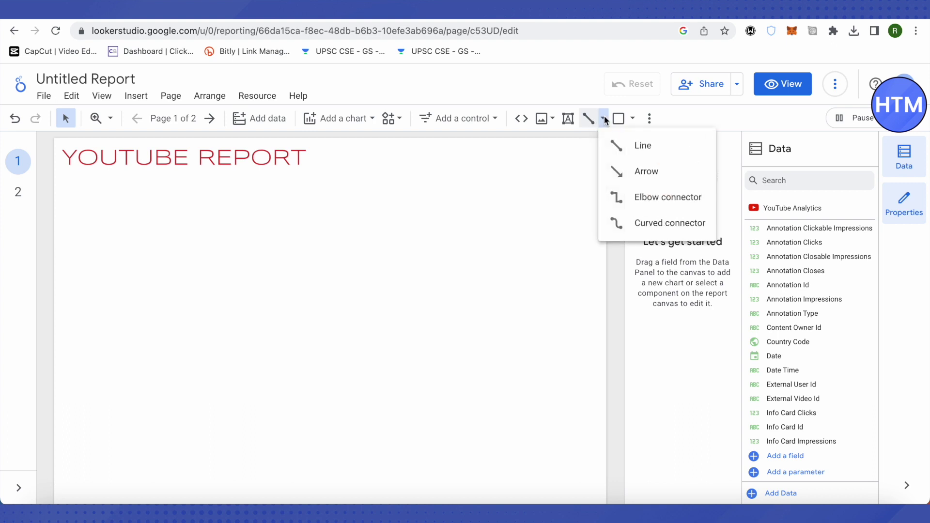
# Step: Draw a straight divider line across the page just beneath the title
pyautogui.click(620, 149)
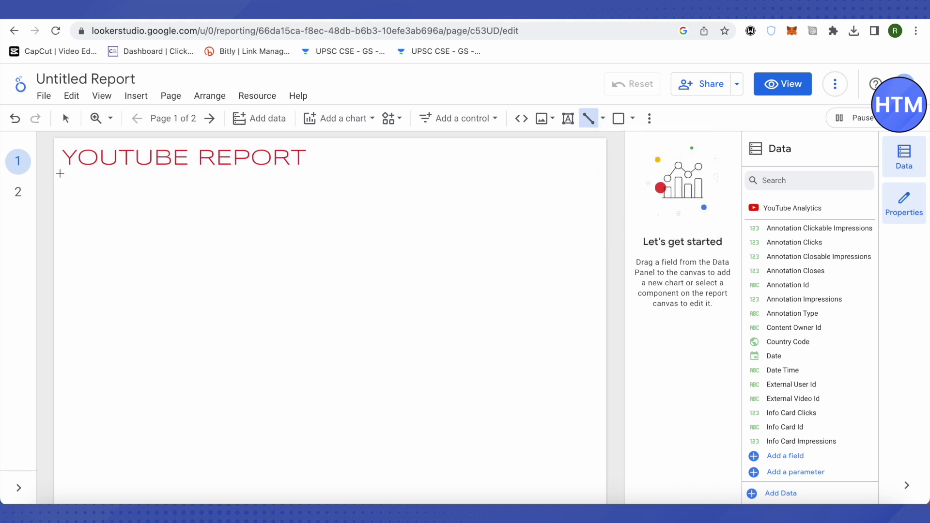
pyautogui.click(60, 172)
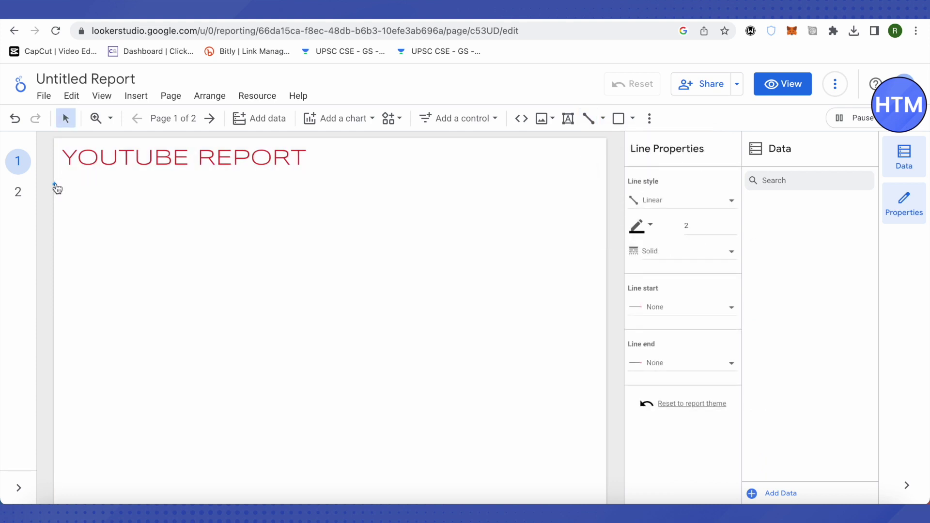
pyautogui.moveTo(56, 187); pyautogui.dragTo(261, 195)
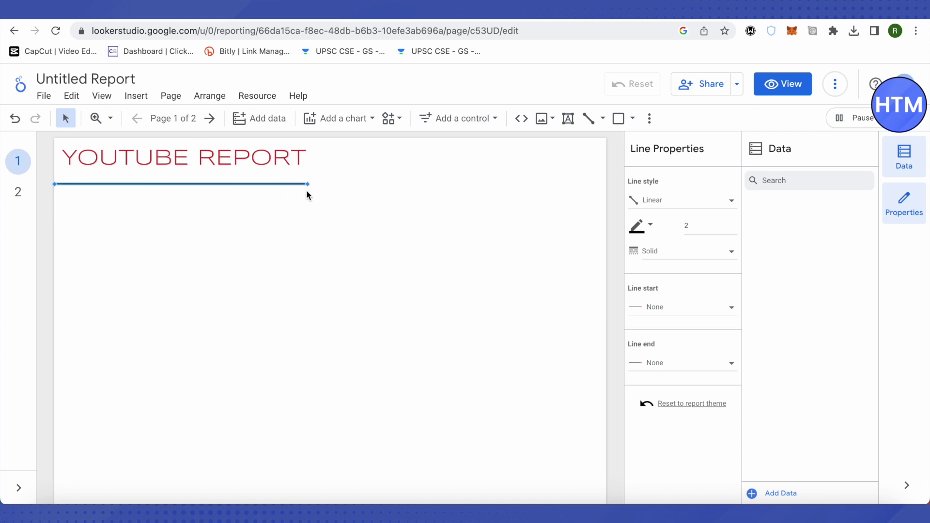
pyautogui.click(306, 192)
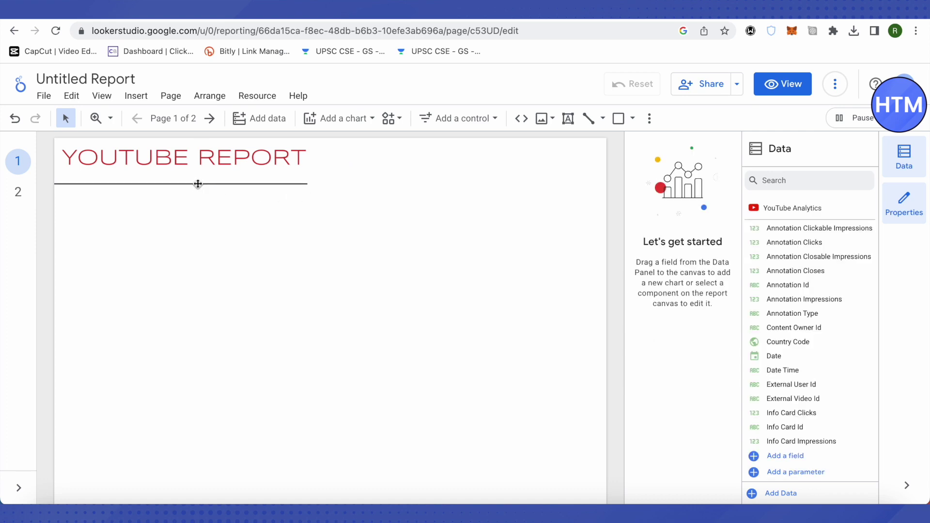
# Step: Change the divider line's style to Elbow, then to Curved elbow
pyautogui.click(197, 185)
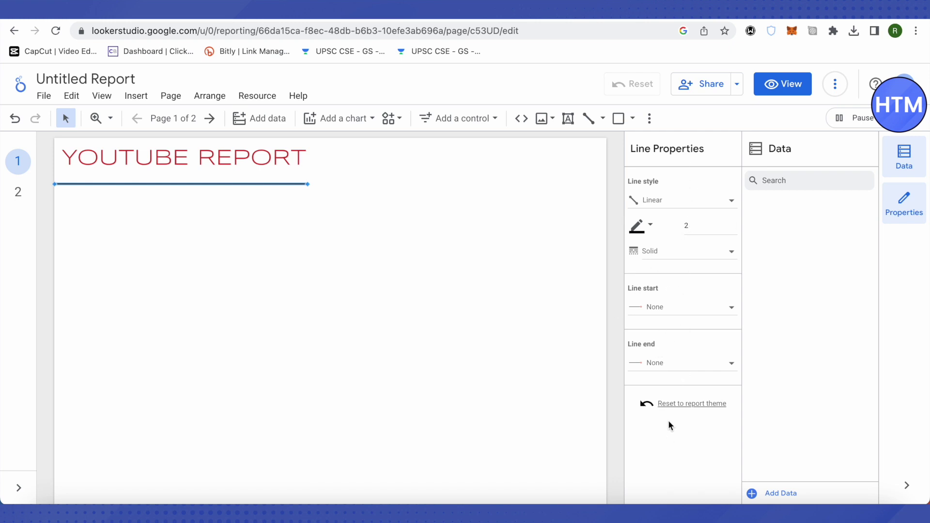
pyautogui.click(688, 204)
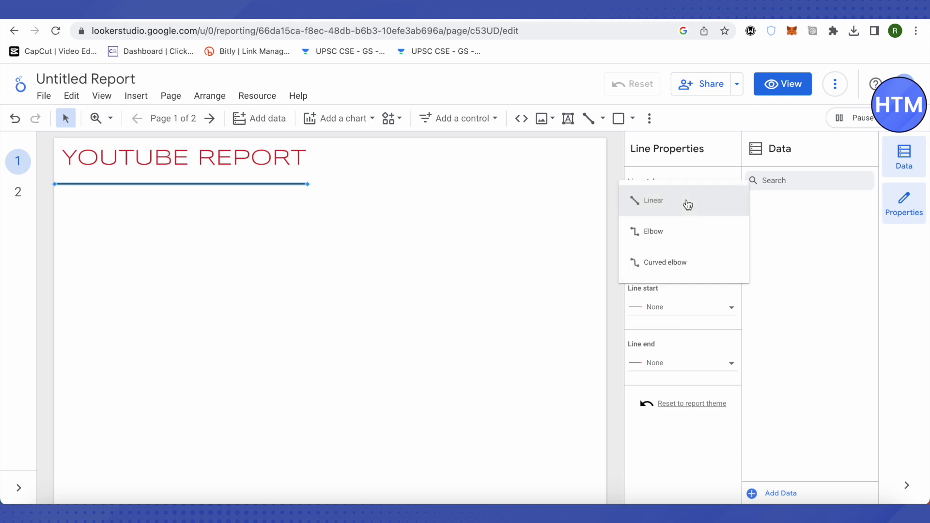
pyautogui.click(668, 235)
pyautogui.click(670, 201)
pyautogui.click(669, 232)
pyautogui.click(358, 289)
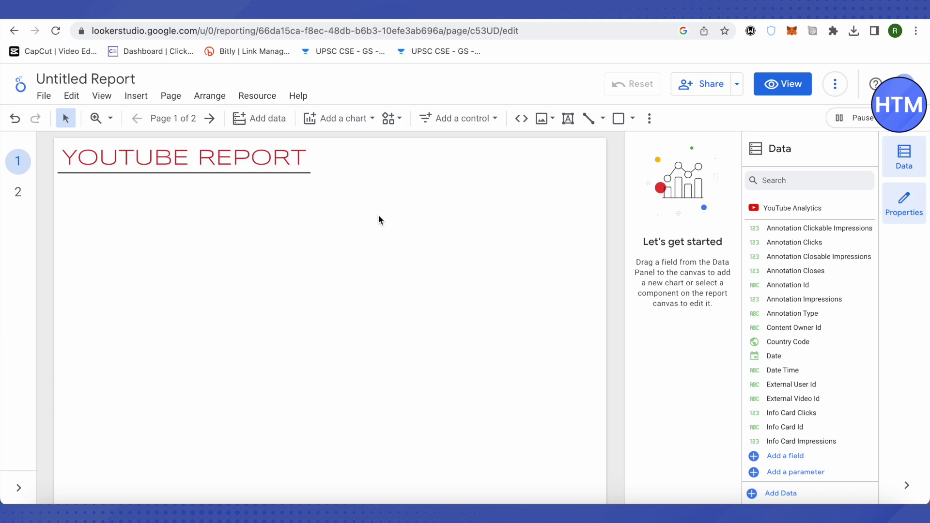
# Step: Draw a scorecard below the title and replace its Total Watch Time metric with Views
pyautogui.click(334, 121)
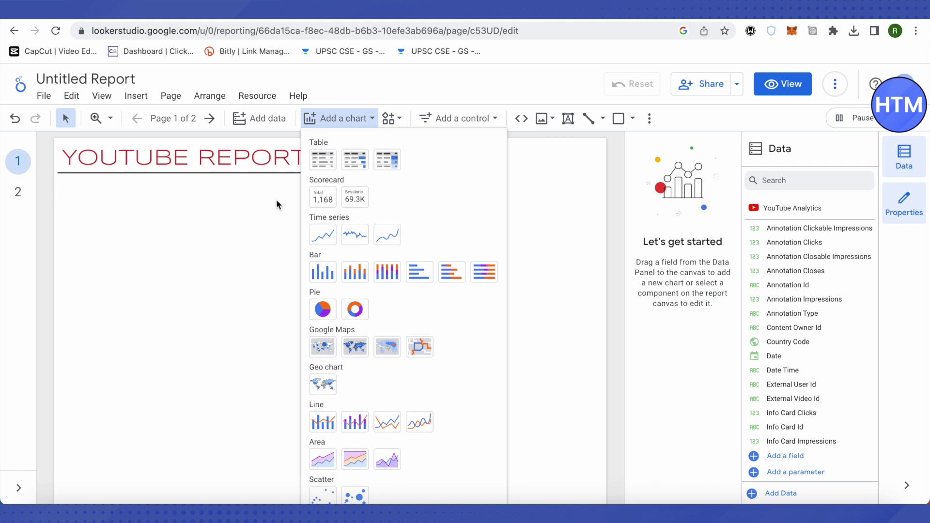
pyautogui.click(327, 205)
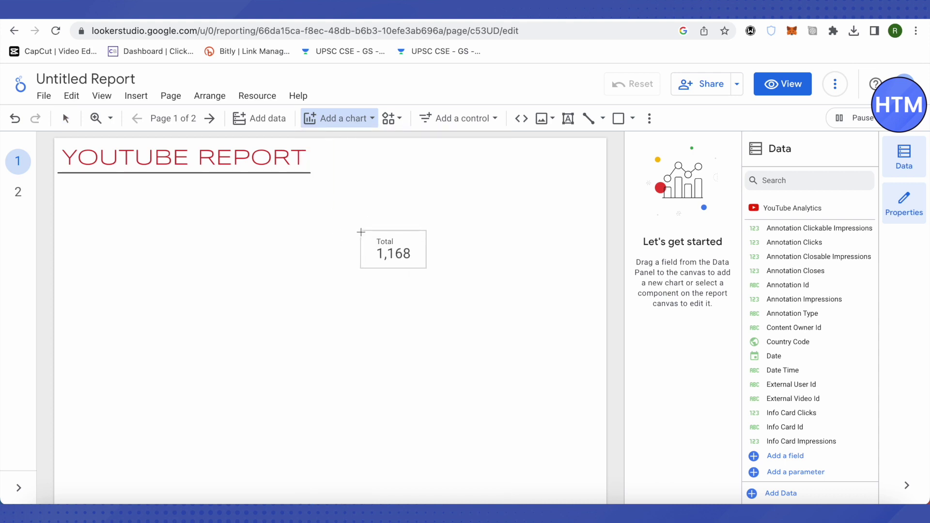
pyautogui.moveTo(75, 198); pyautogui.dragTo(144, 245)
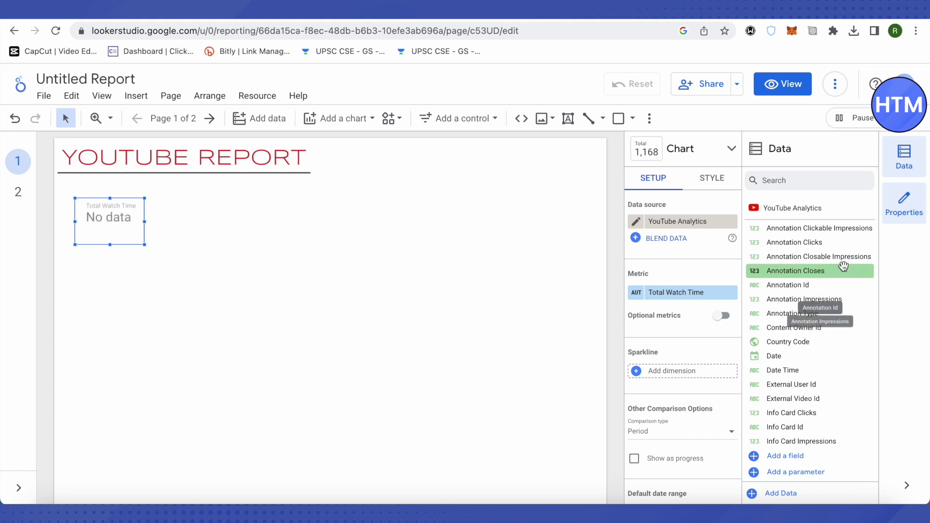
pyautogui.scroll(-3, 825, 315)
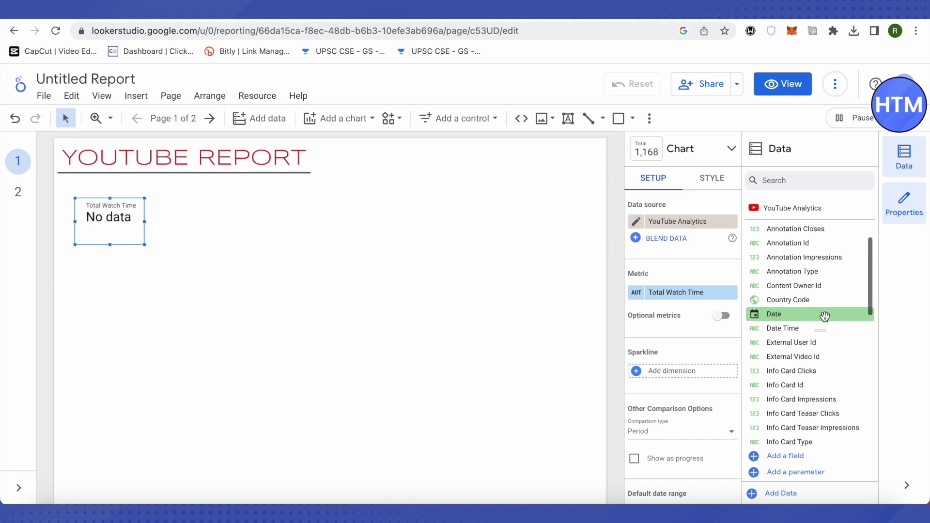
pyautogui.scroll(3, 824, 315)
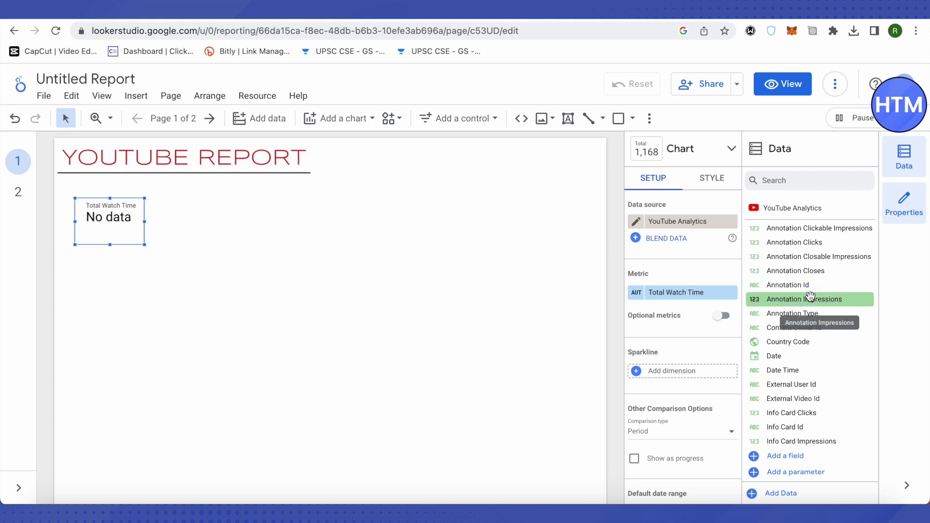
pyautogui.scroll(-10, 809, 339)
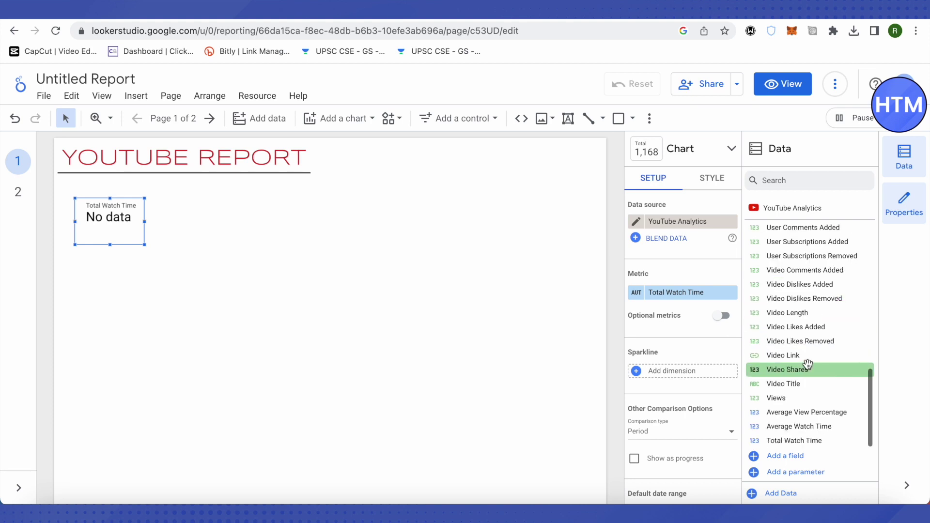
pyautogui.moveTo(777, 399); pyautogui.dragTo(666, 291)
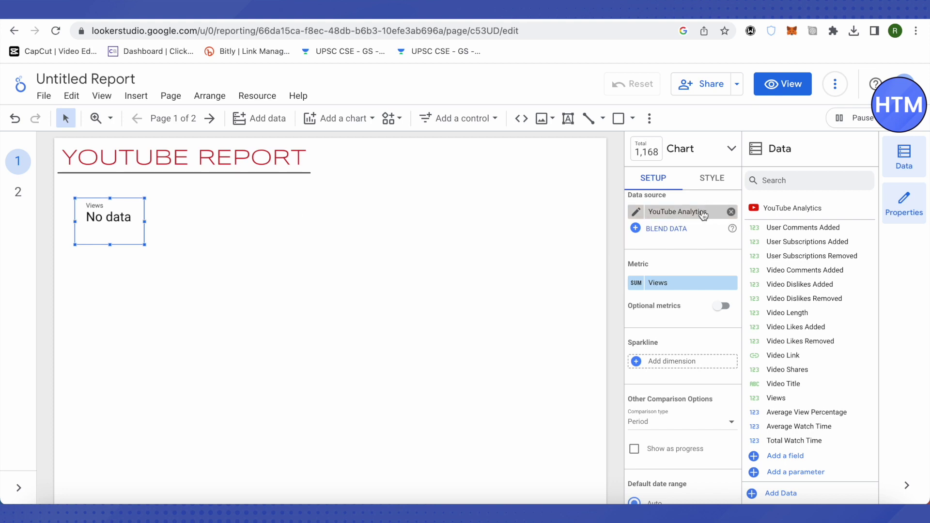
pyautogui.click(711, 179)
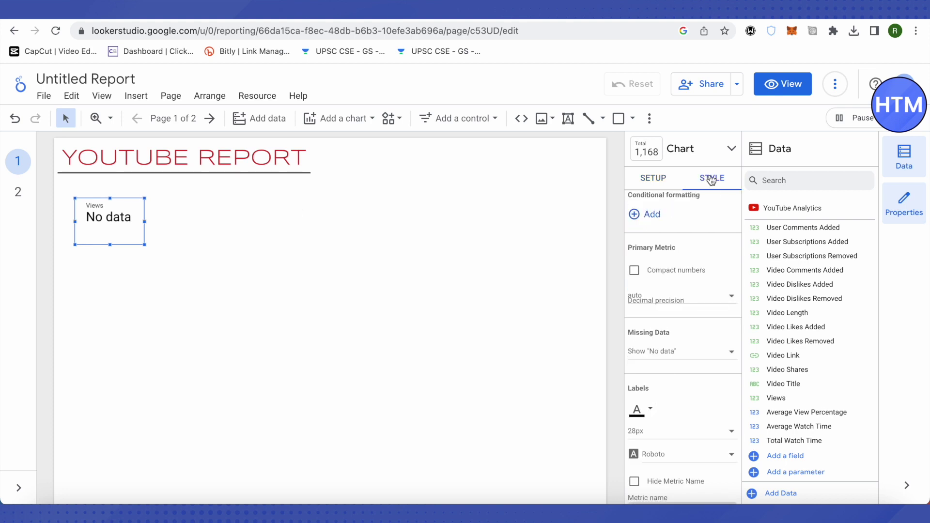
pyautogui.scroll(-1, 701, 353)
pyautogui.scroll(-4, 702, 351)
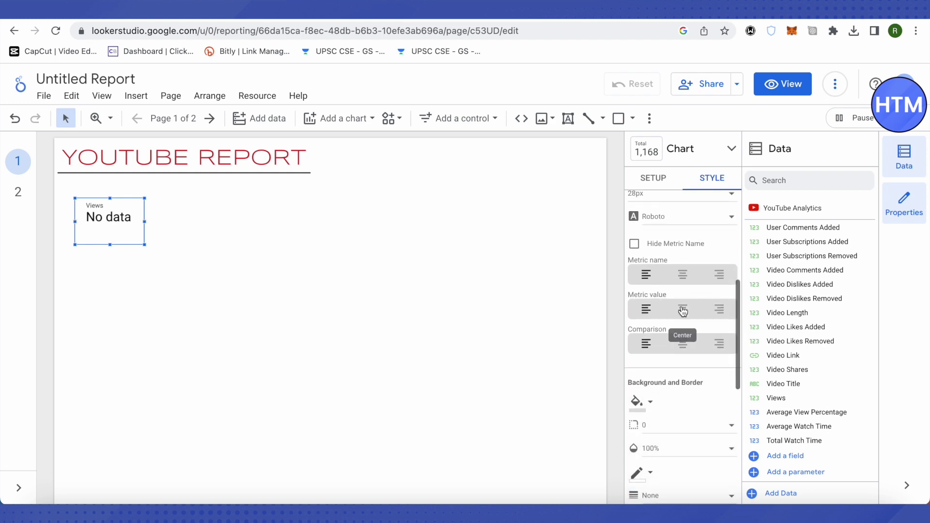
pyautogui.scroll(2, 657, 218)
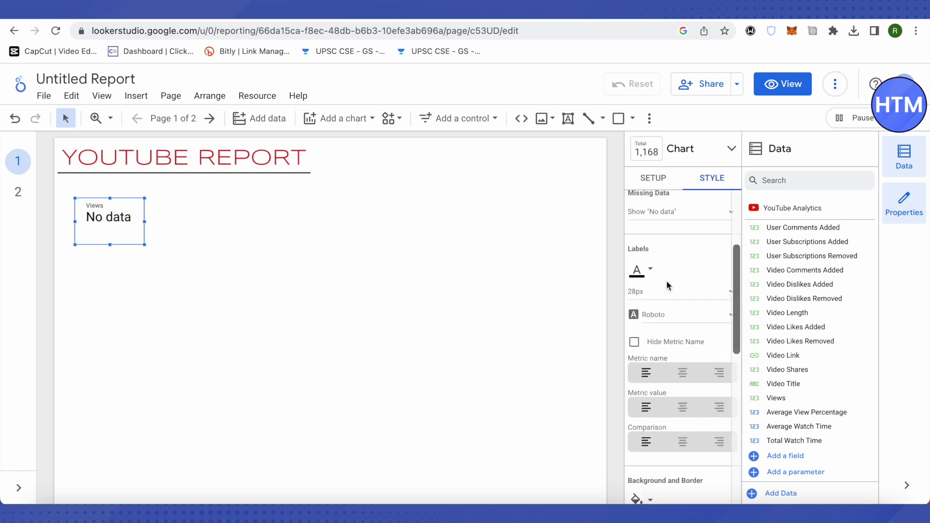
pyautogui.scroll(-4, 667, 330)
pyautogui.scroll(6, 678, 306)
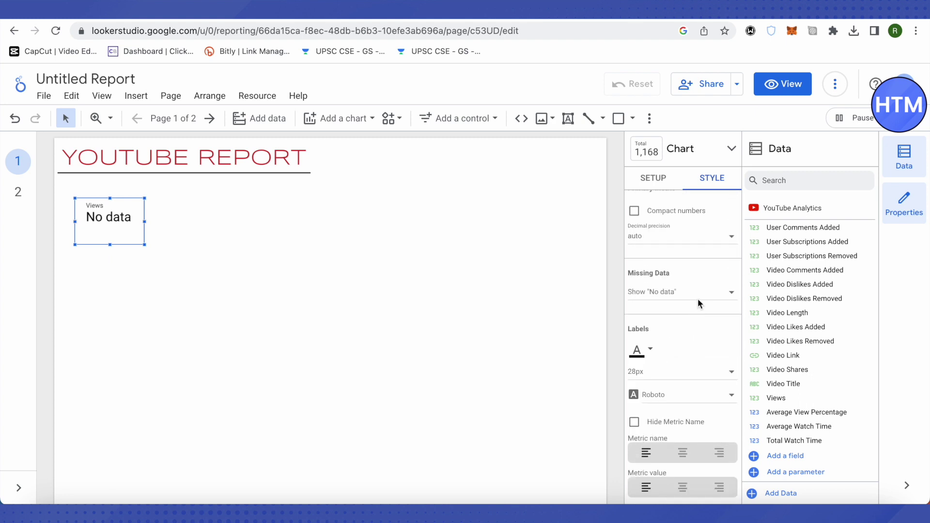
pyautogui.click(707, 297)
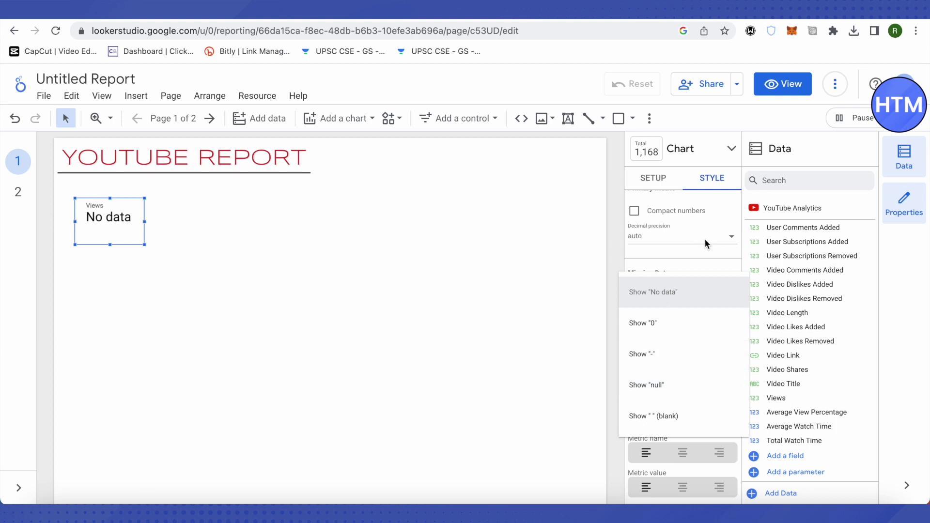
pyautogui.click(652, 293)
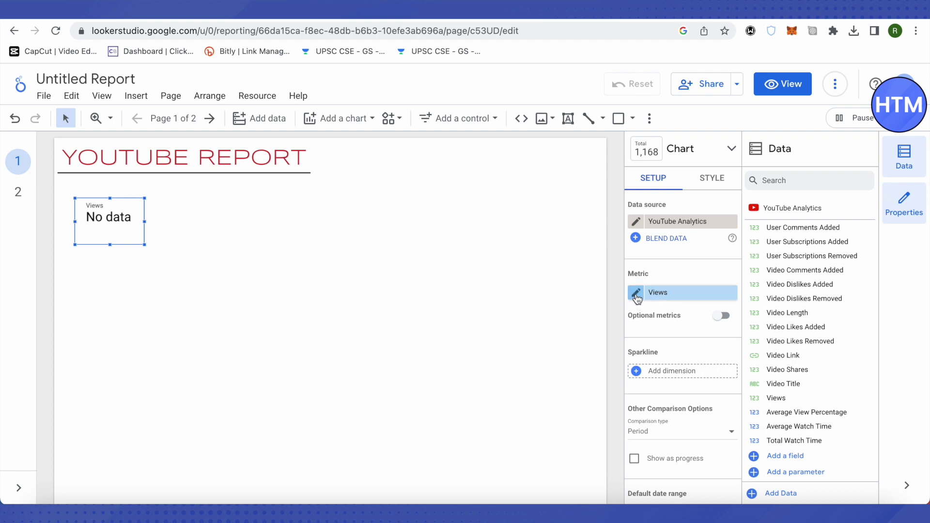
# Step: Check the Views metric's settings, close them, and bring up the chart gallery
pyautogui.click(636, 294)
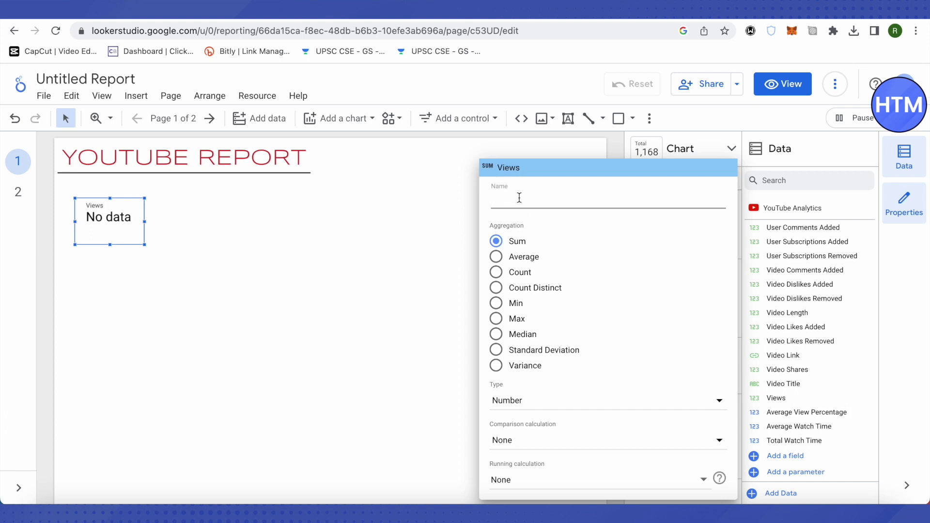
pyautogui.click(406, 134)
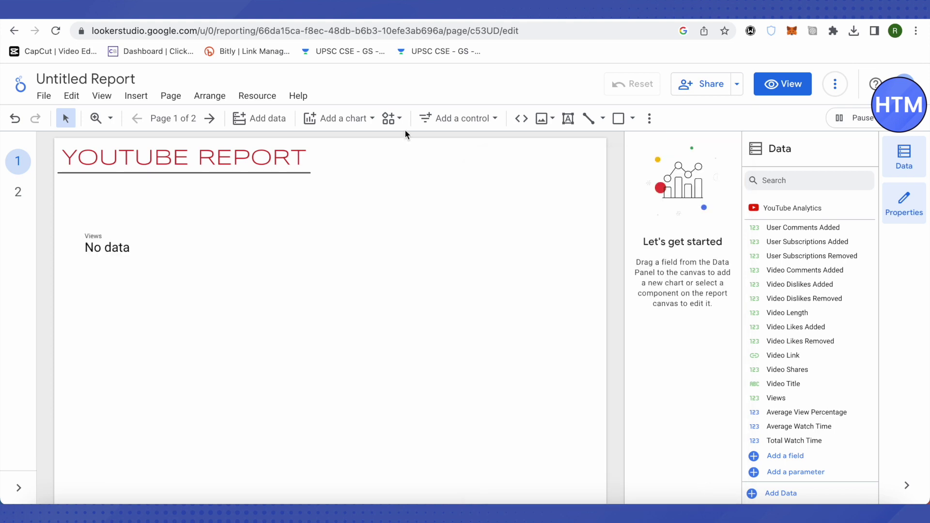
pyautogui.click(339, 119)
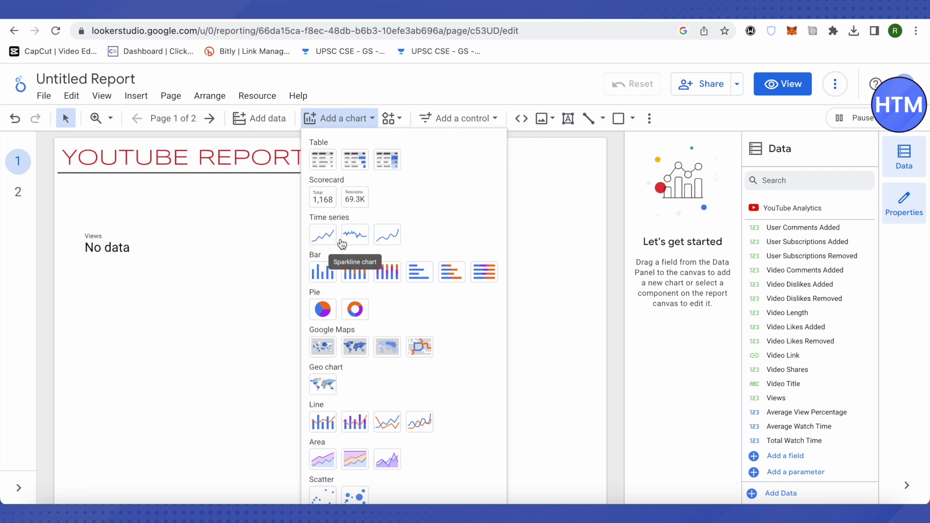
# Step: Place a time series chart of Views by Date to the right of the scorecard
pyautogui.click(325, 238)
pyautogui.click(185, 239)
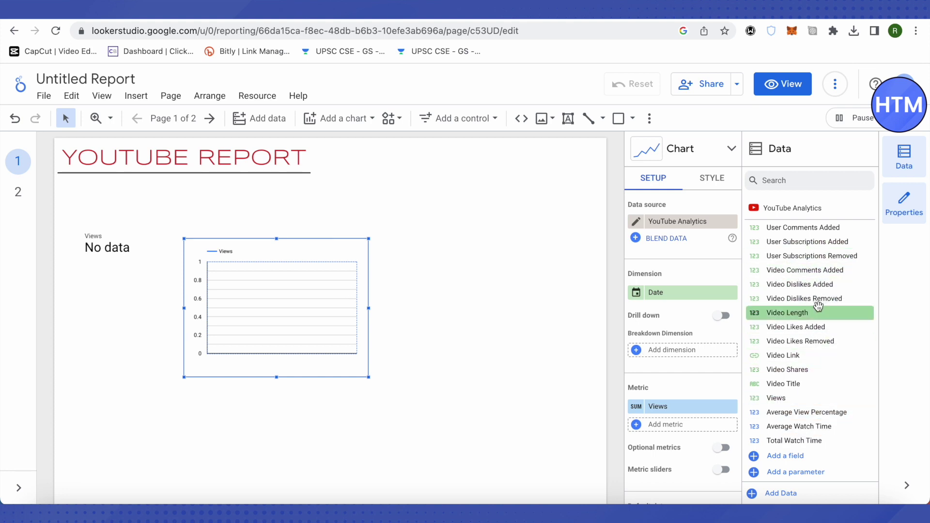
pyautogui.moveTo(792, 401); pyautogui.dragTo(671, 413)
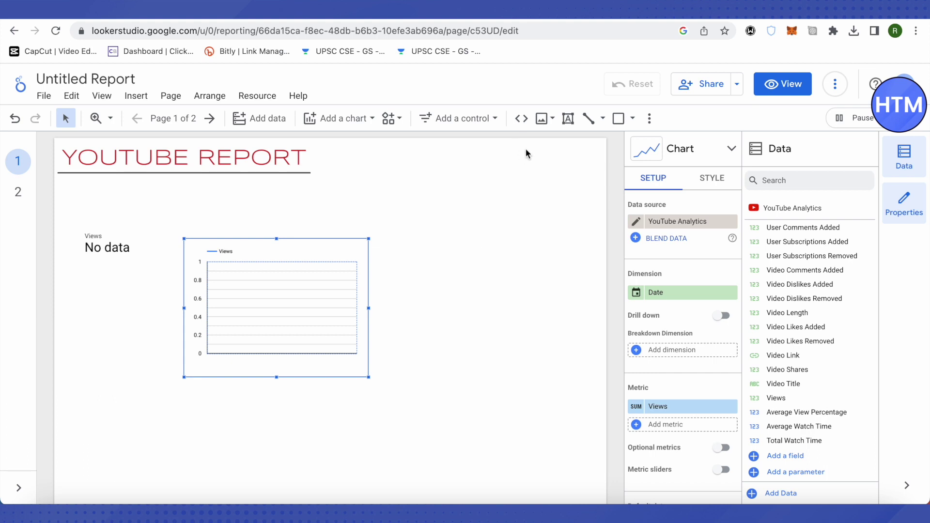
# Step: Upload the red arrow image DE-SILTATION.png and position it above the Views scorecard
pyautogui.click(551, 122)
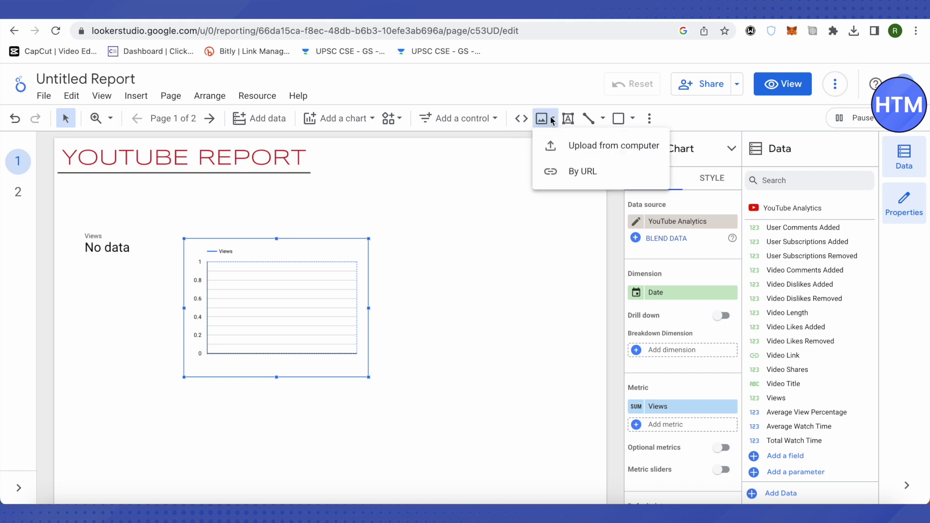
pyautogui.click(558, 154)
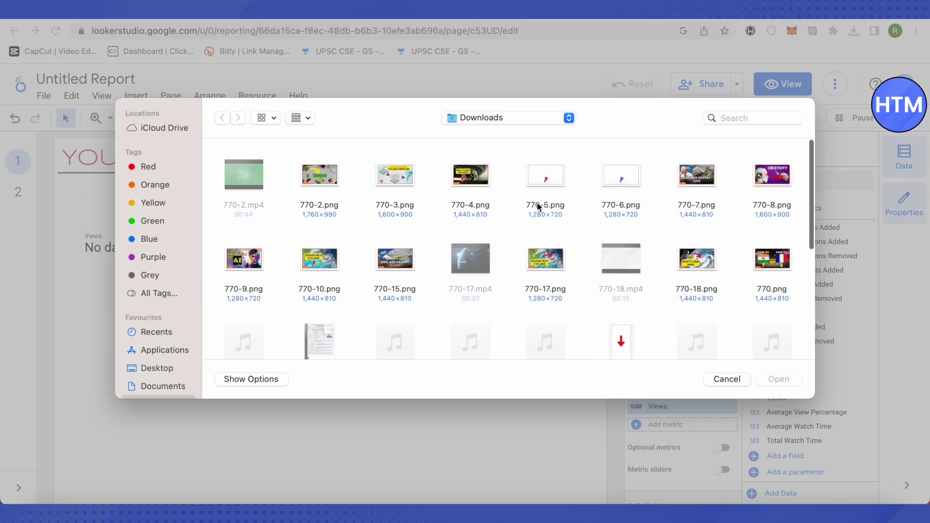
pyautogui.click(622, 342)
pyautogui.click(778, 379)
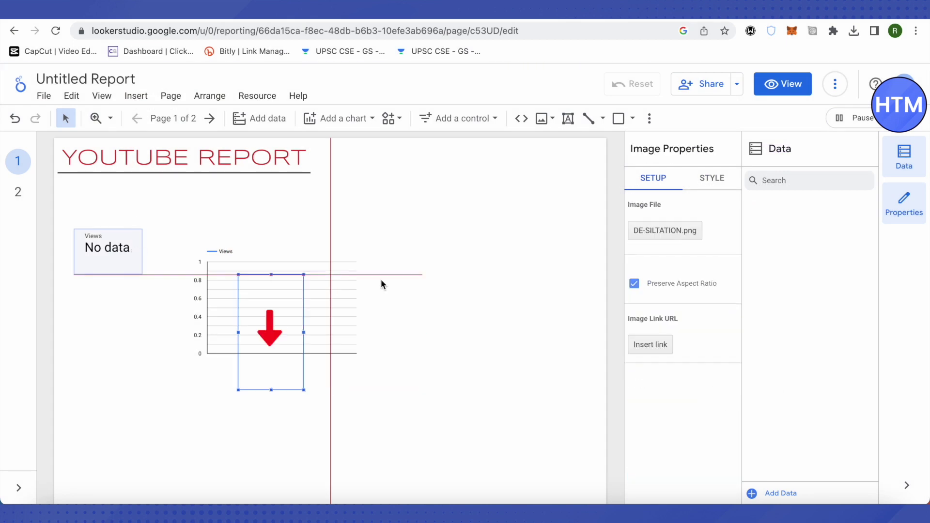
pyautogui.moveTo(267, 335); pyautogui.dragTo(107, 216)
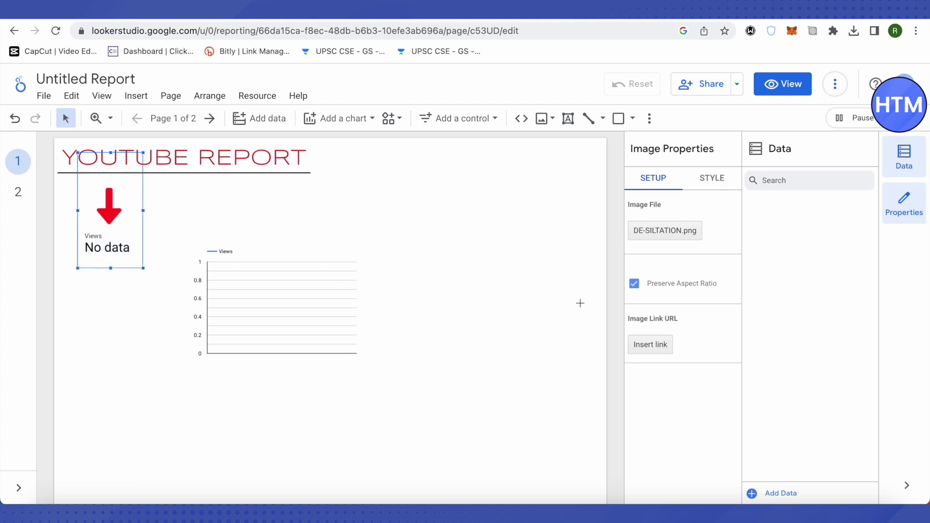
pyautogui.click(579, 304)
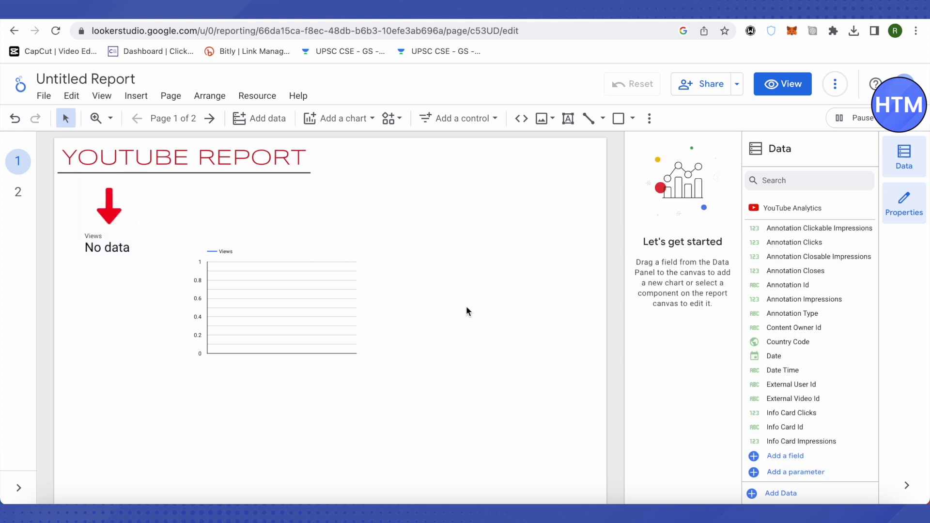